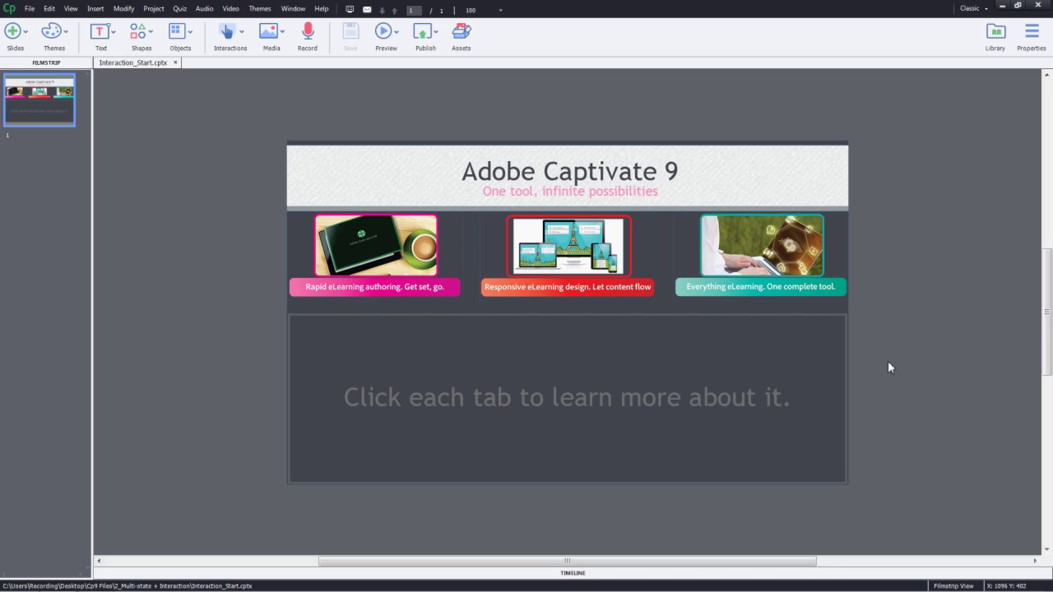
Step: Select the Rapid, Responsive and Everything tab groups, then select the Content shape below them
left_click(426, 274)
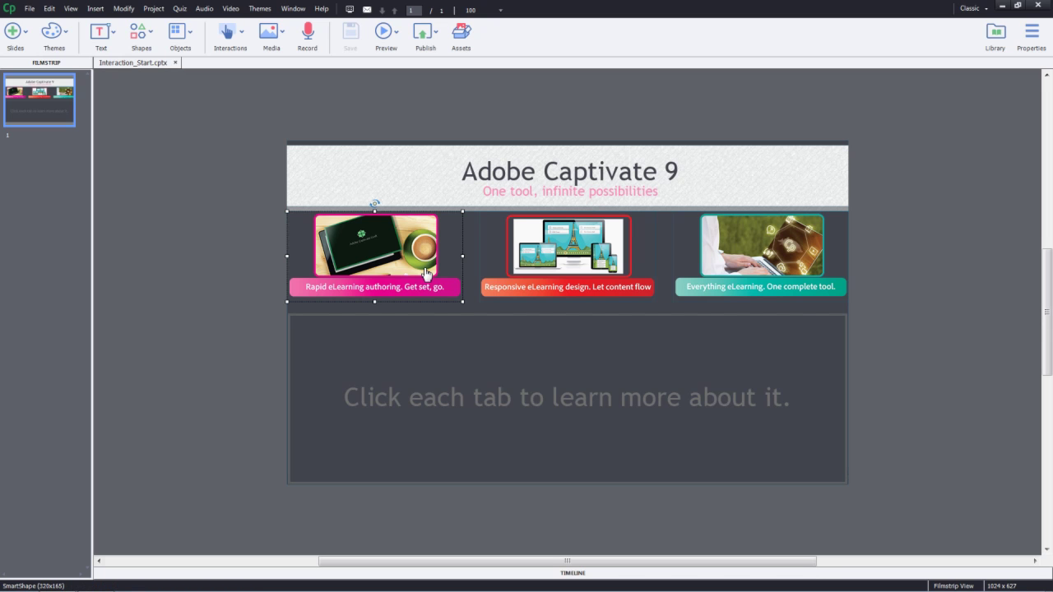
left_click(579, 274)
left_click(719, 264)
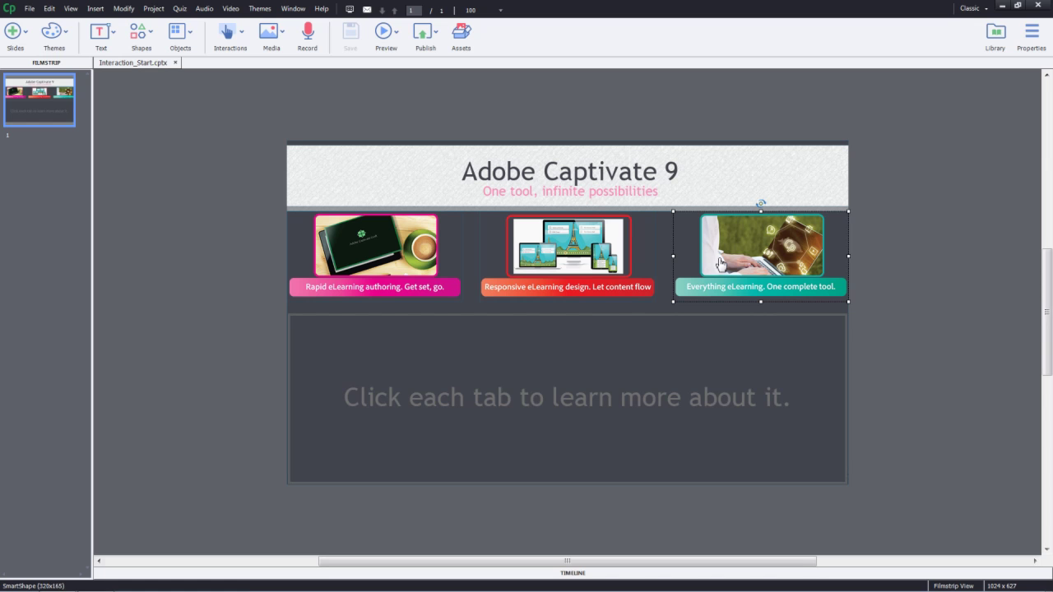
double_click(695, 284)
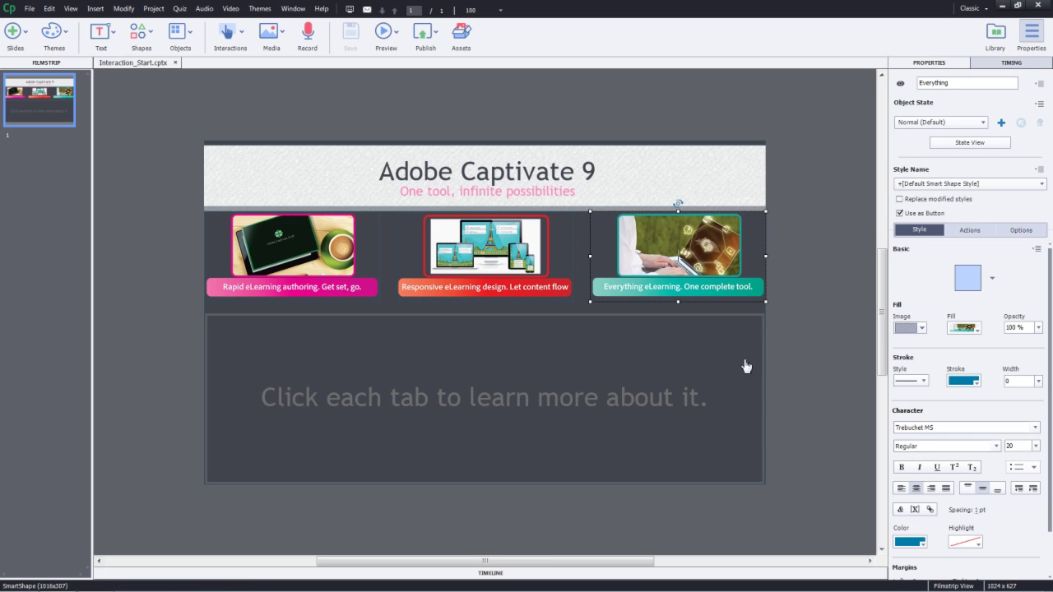
left_click(731, 396)
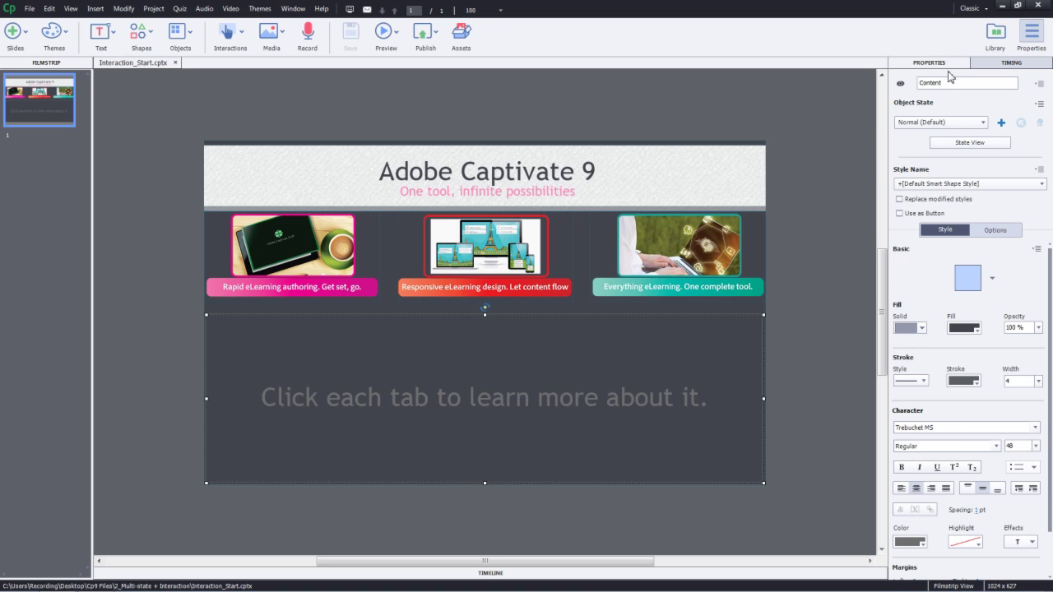
Step: In State View, add a new state named Rapid to the Content shape
left_click(975, 144)
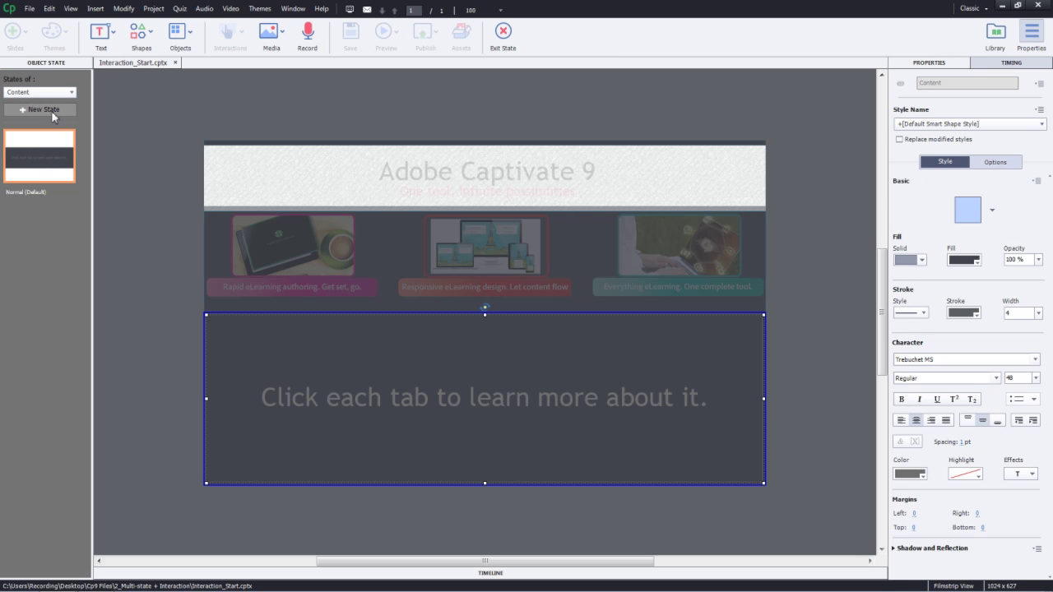
left_click(52, 113)
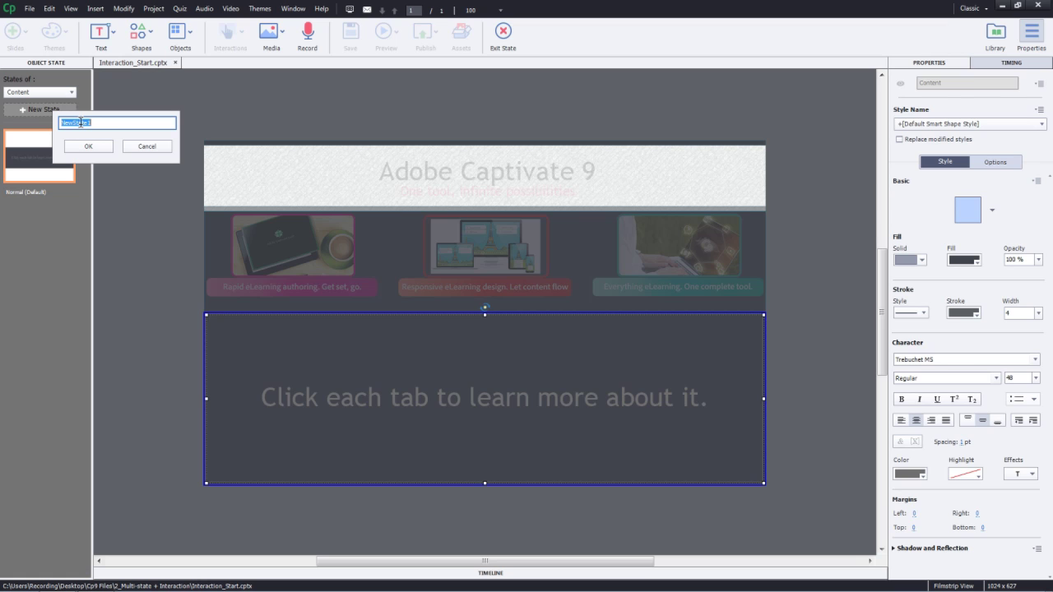
type("Rapid")
left_click(75, 145)
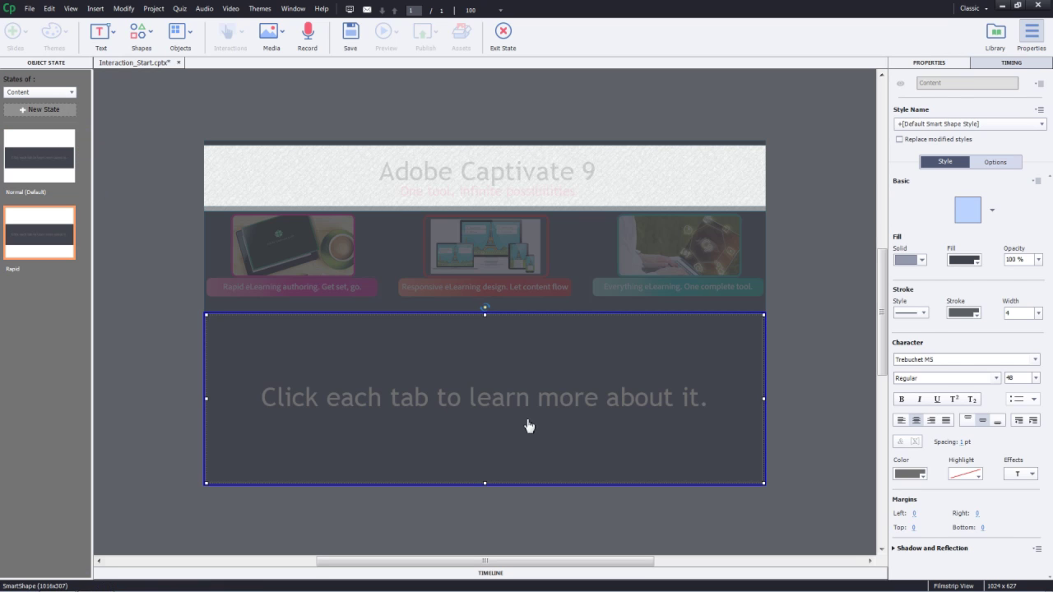
Step: Delete all the placeholder text from the Rapid state's Content shape
double_click(461, 398)
key("ctrl+a")
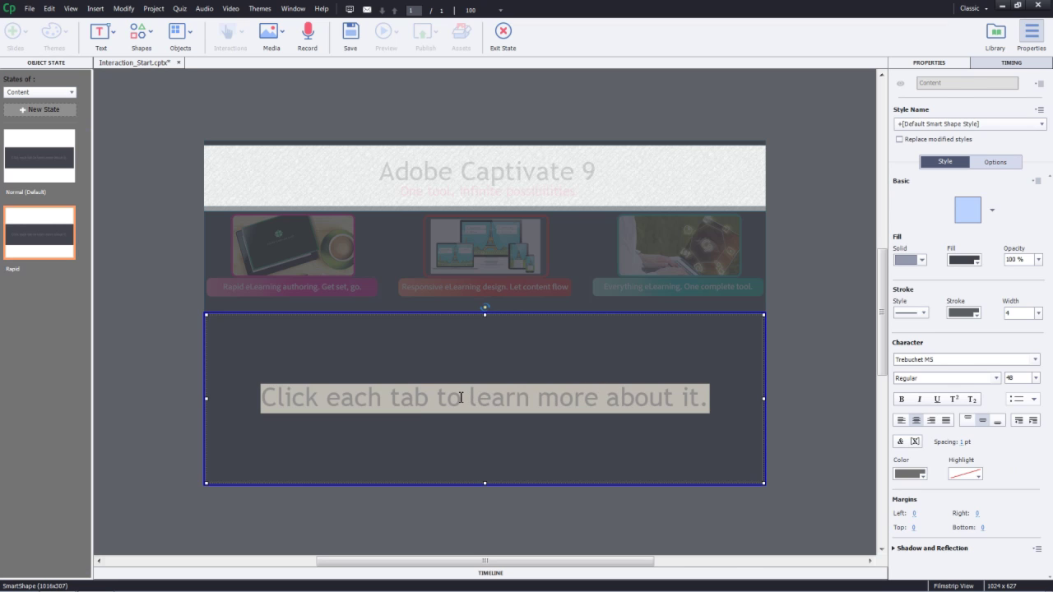
key("Delete")
key("ctrl+alt+l")
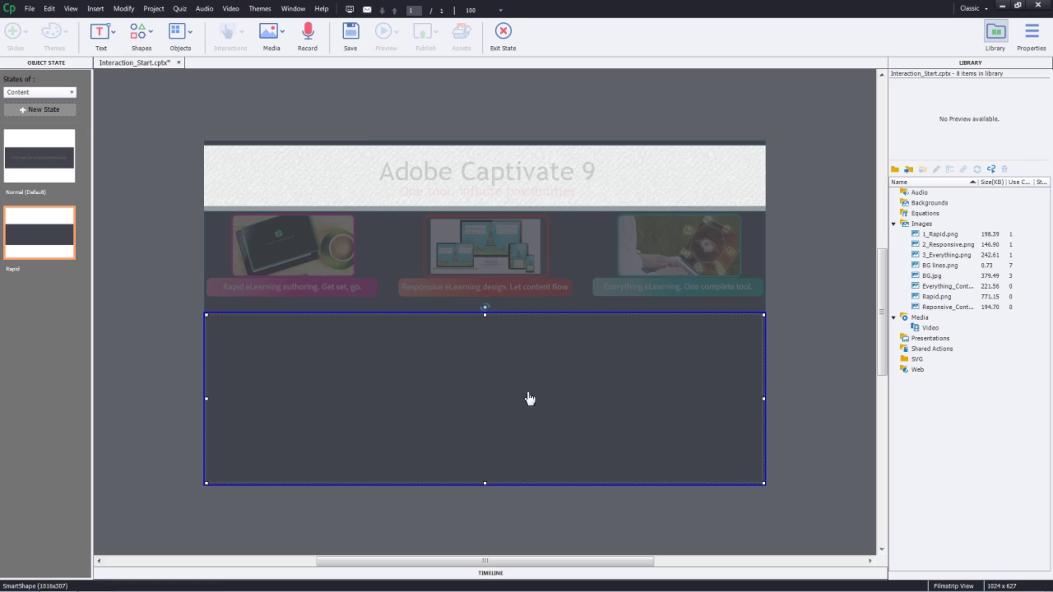
Step: Insert the Rapid_Content.png image and move it to the right half of the content box
left_click(269, 41)
left_click(289, 87)
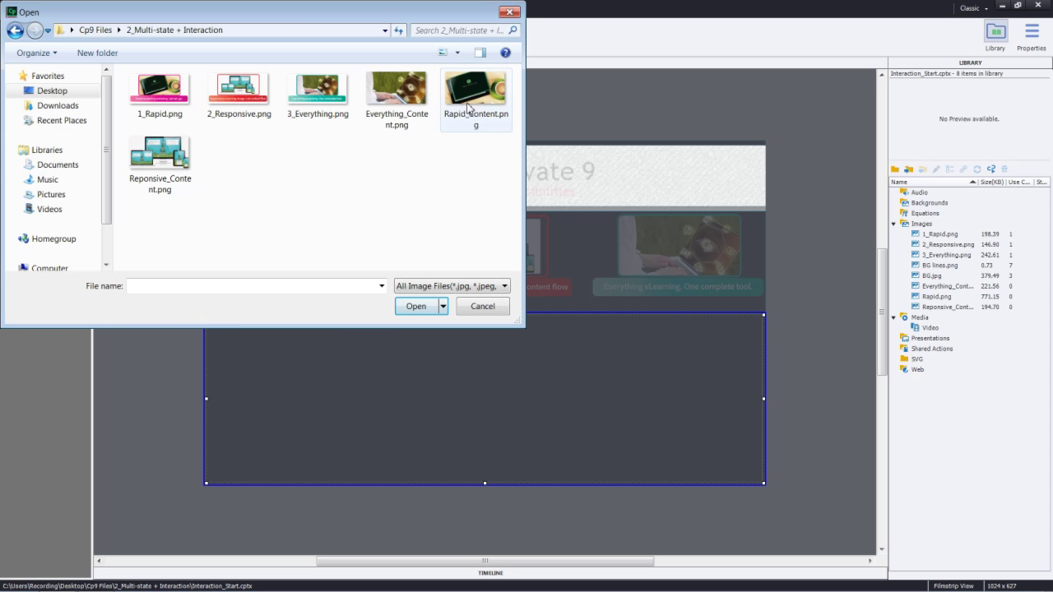
left_click(467, 102)
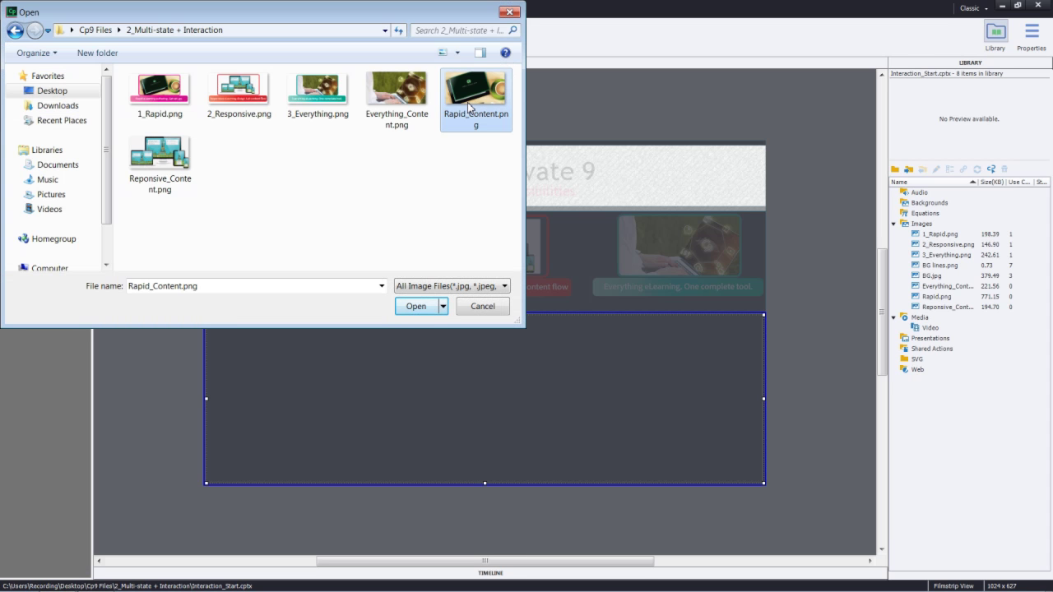
left_click(426, 307)
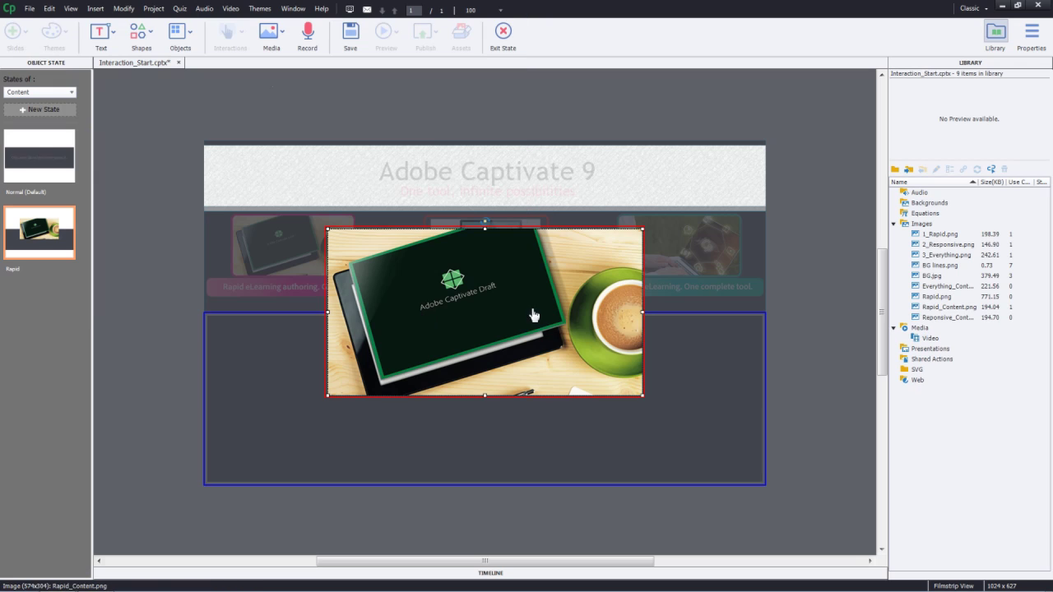
left_click(610, 384, "ctrl")
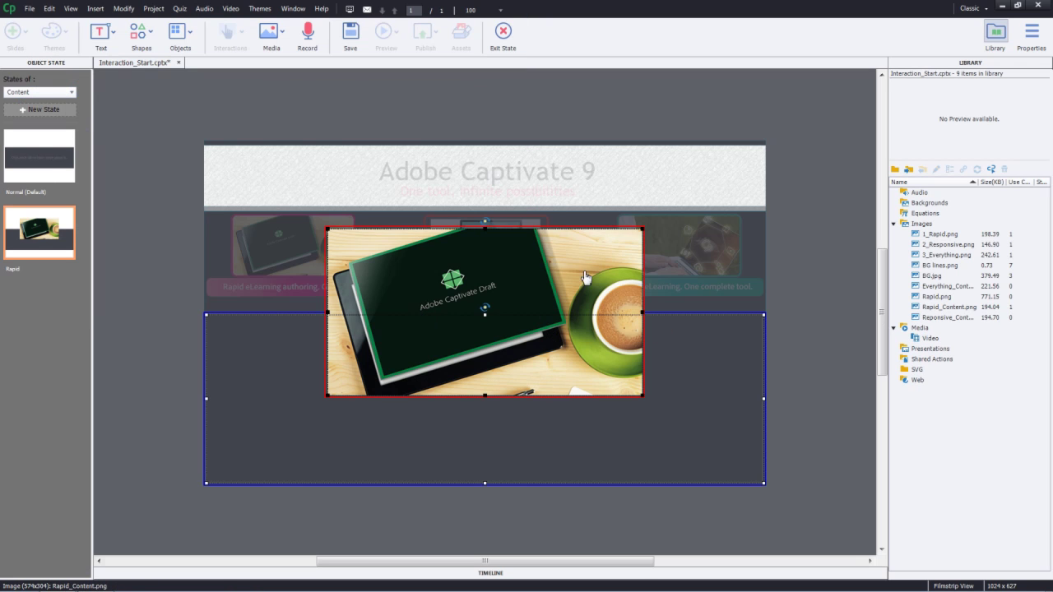
left_click(676, 305, "ctrl")
mouse_move(543, 286)
left_mouse_down()
mouse_move(597, 354)
mouse_move(654, 366)
left_mouse_up()
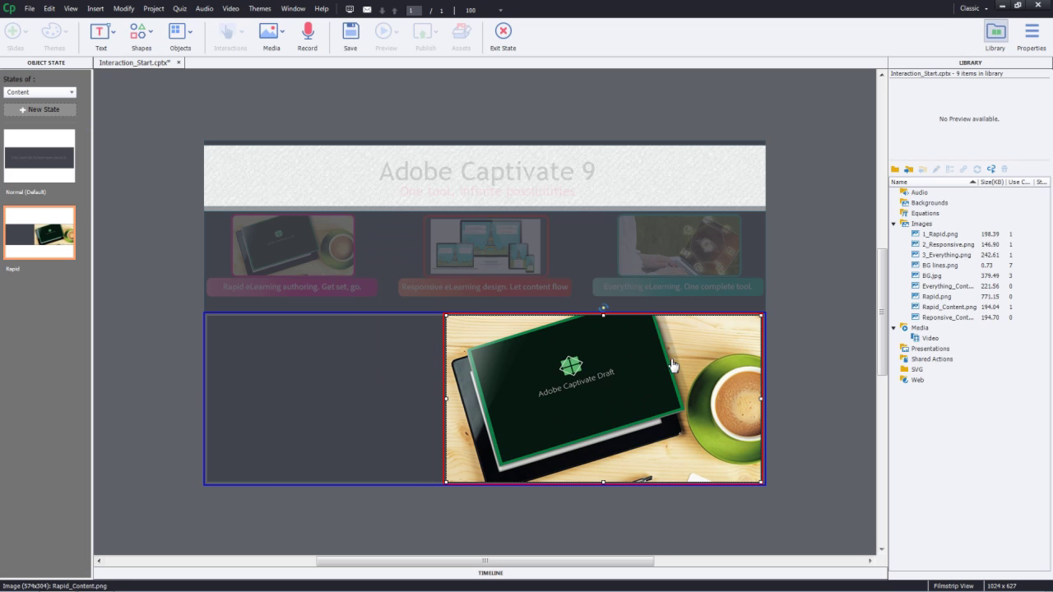
Step: Add a text caption on the left and copy the Rapid eLearning paragraph from Notepad
left_click(101, 35)
left_click(117, 66)
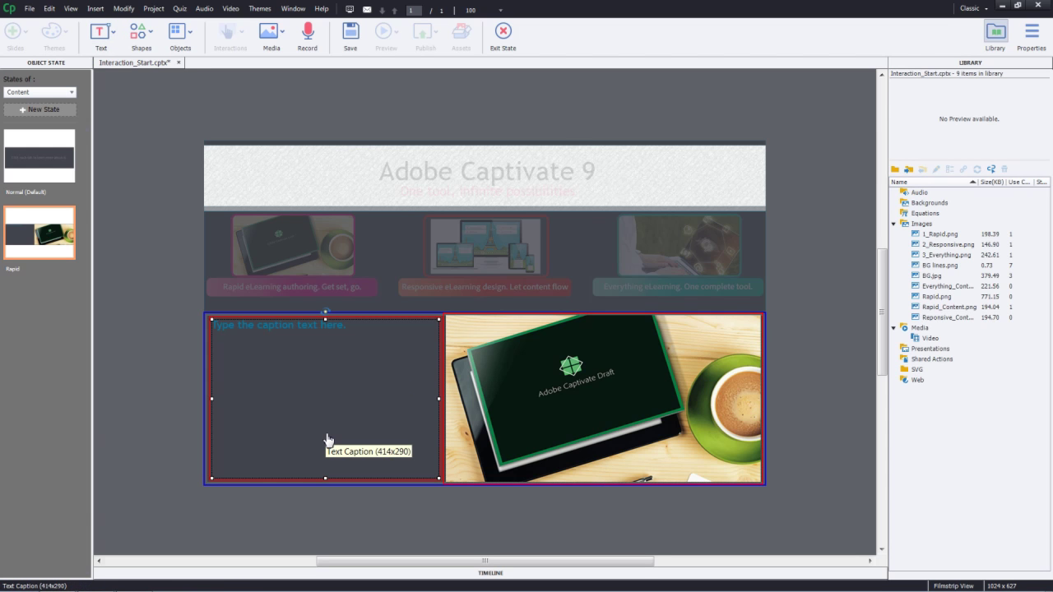
key("alt+Tab")
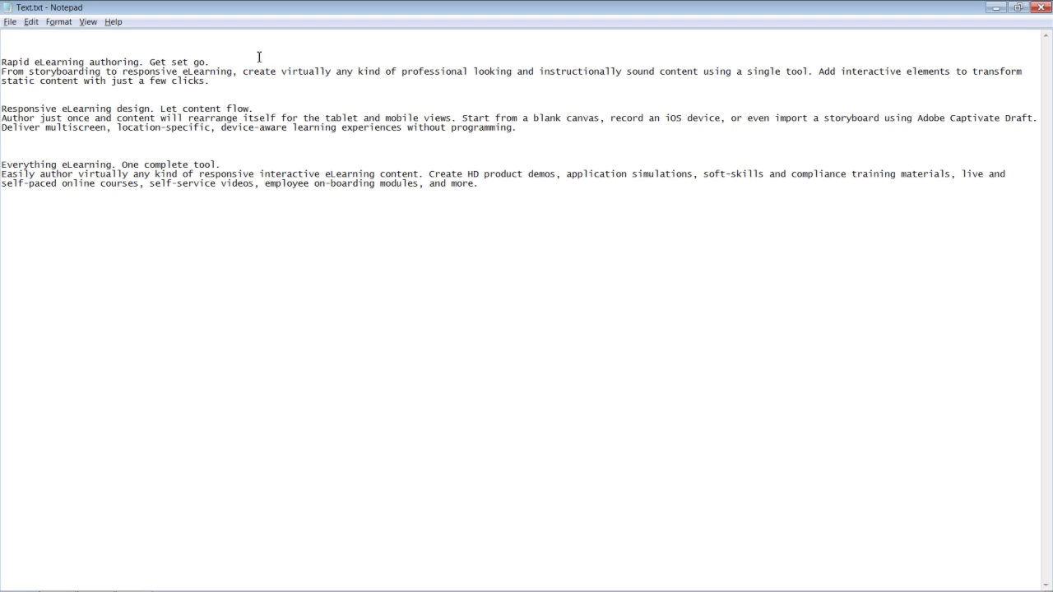
left_click_drag(228, 80, 2, 58)
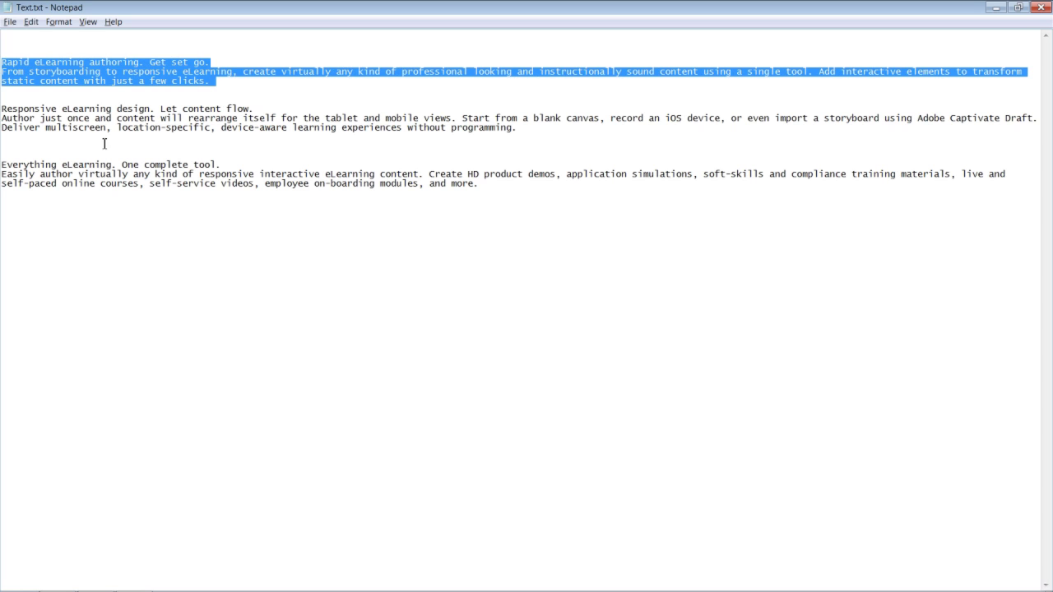
key("alt+Tab")
Step: Paste the Rapid eLearning paragraph into the caption, with a blank line after the heading
double_click(284, 355)
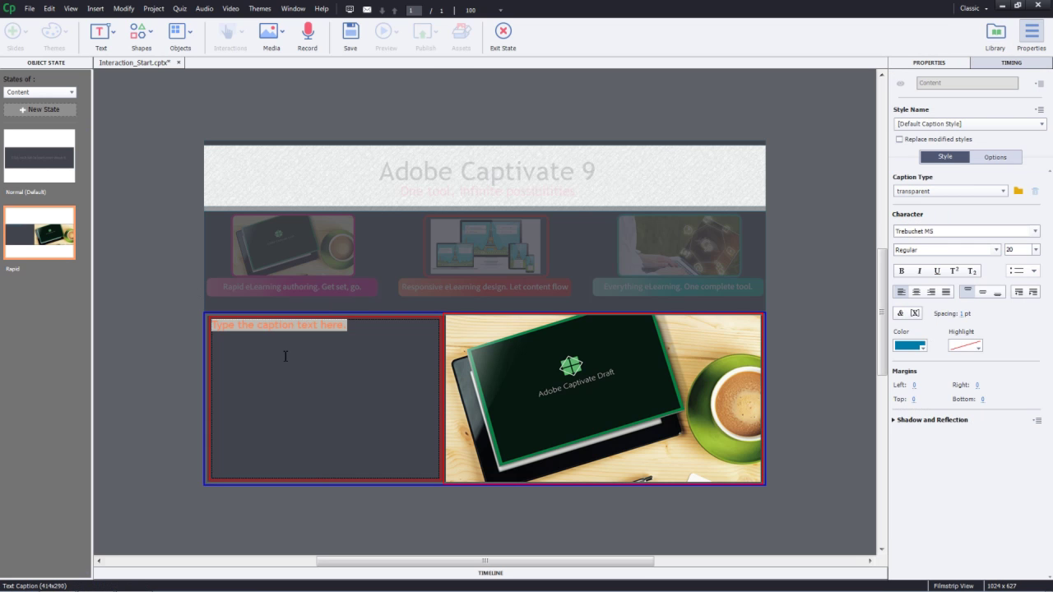
key("ctrl+v")
left_click(402, 337)
key("Return")
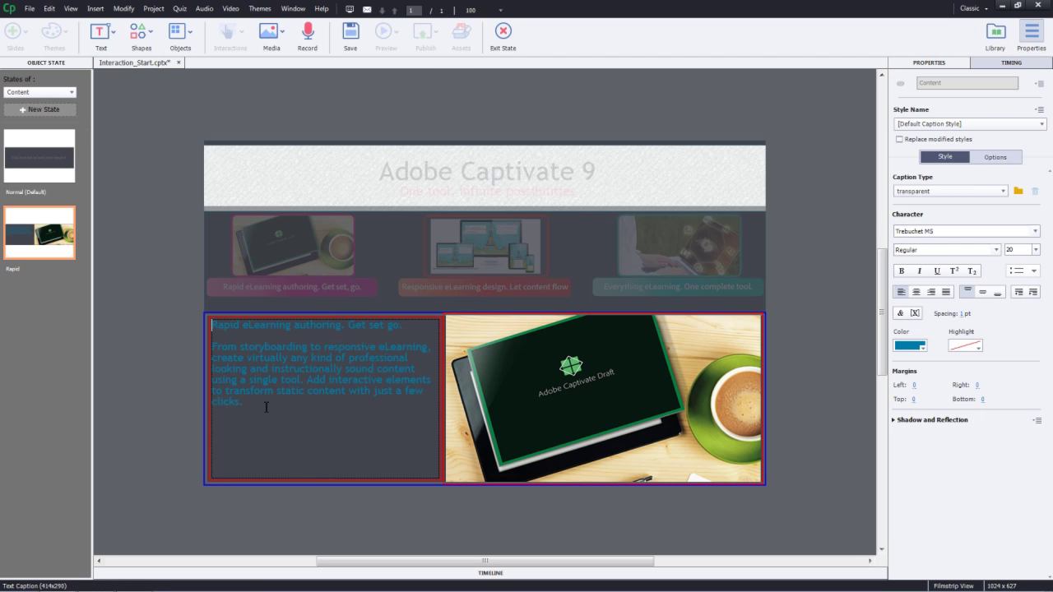
Step: Set the Content shape's stroke colour to magenta
key("Escape")
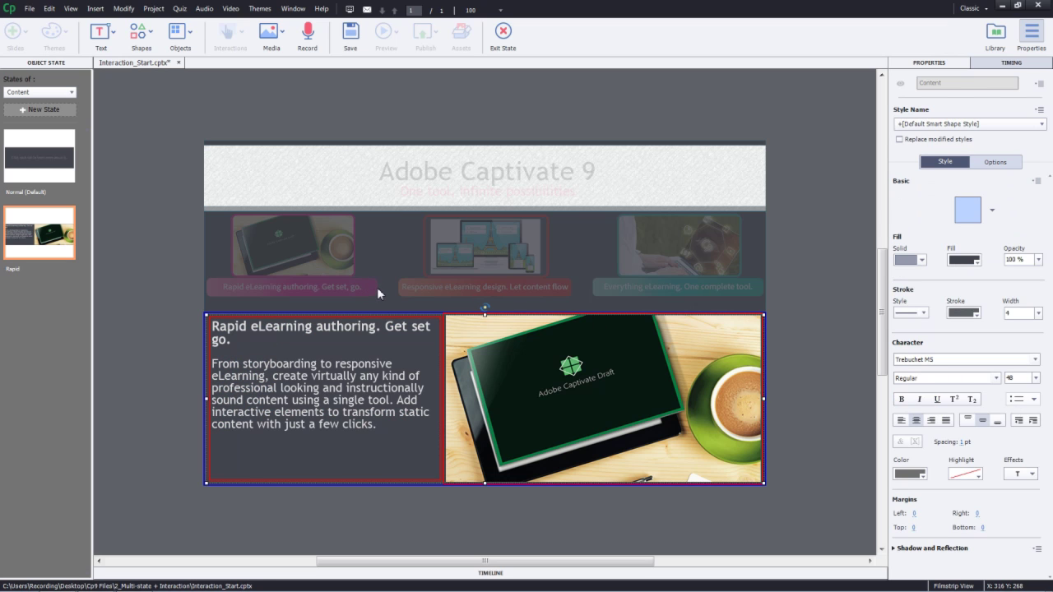
left_click(974, 313)
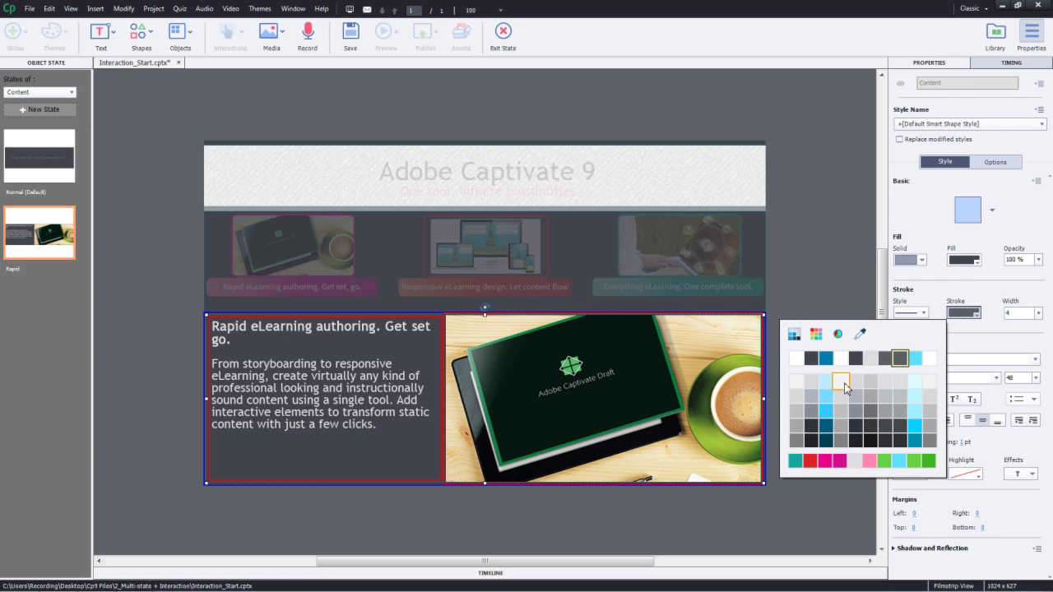
left_click(830, 460)
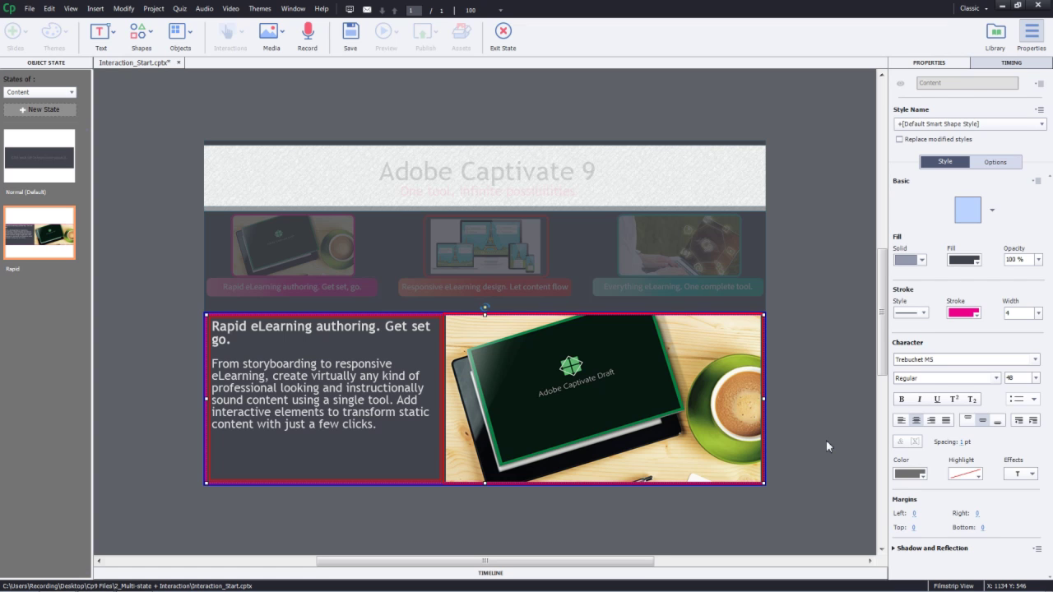
Step: Create a Responsive state from Rapid and change its caption heading to the Responsive wording
right_click(51, 242)
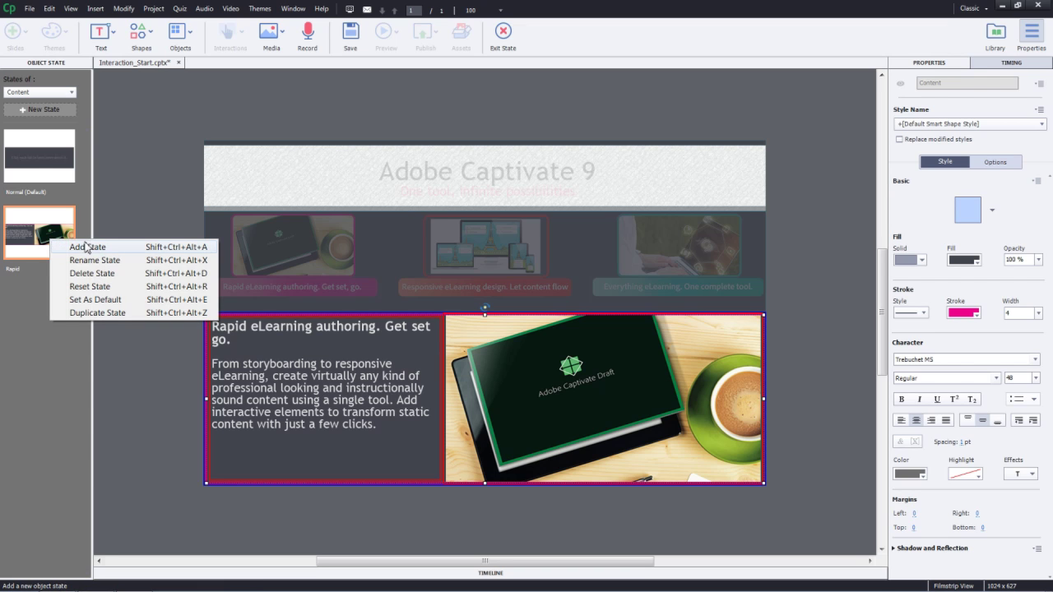
left_click(98, 312)
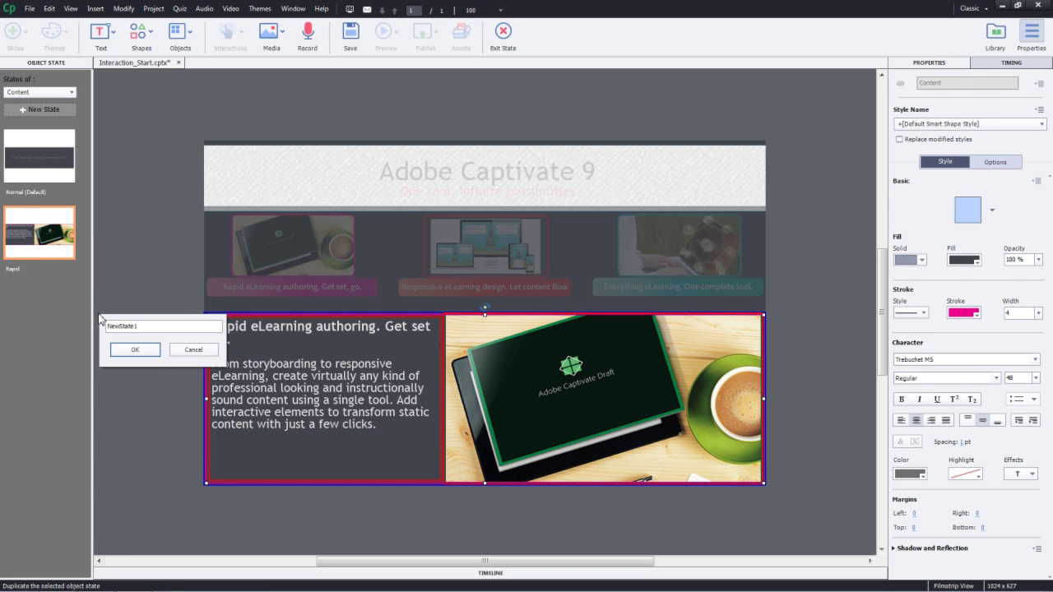
double_click(130, 326)
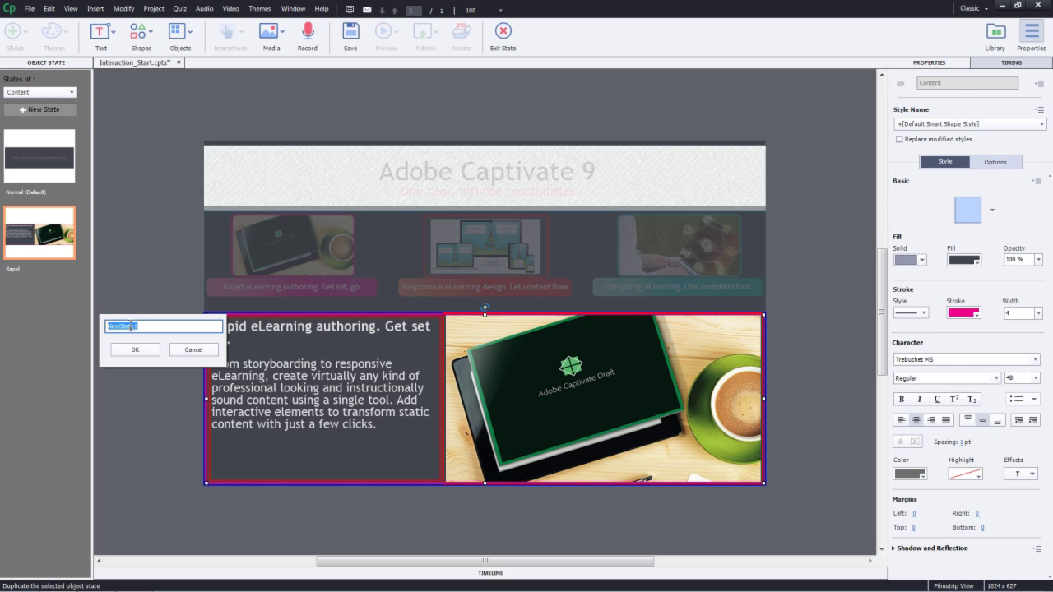
type("Responsive")
left_click(133, 350)
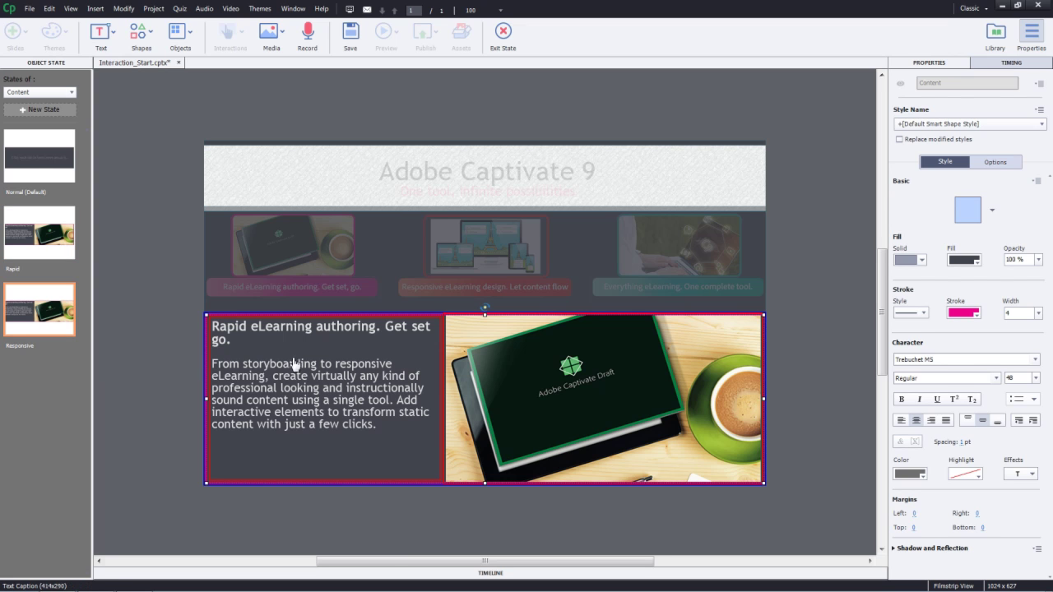
double_click(288, 420)
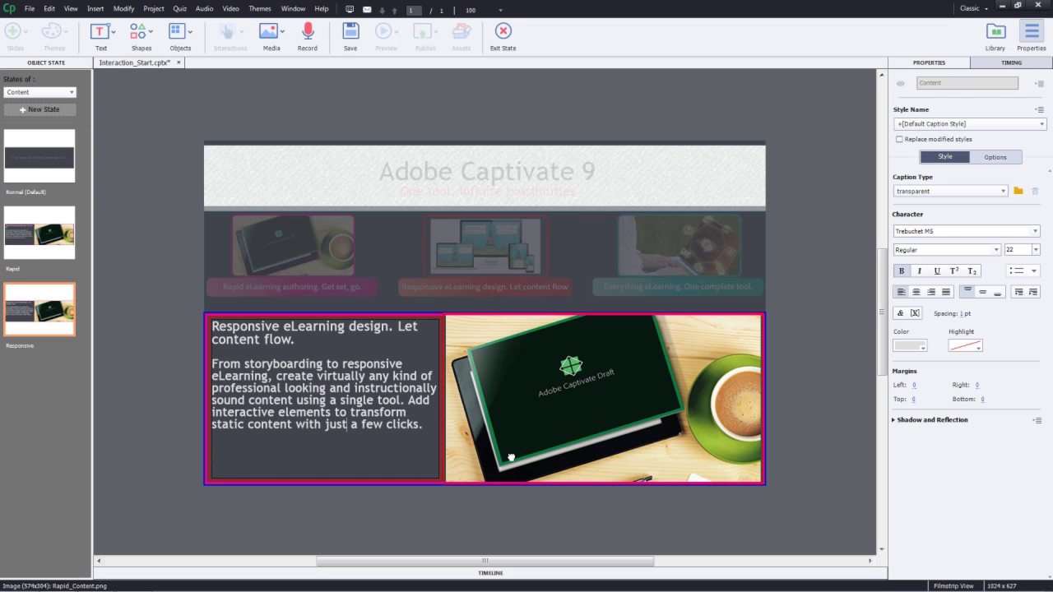
left_click(511, 457)
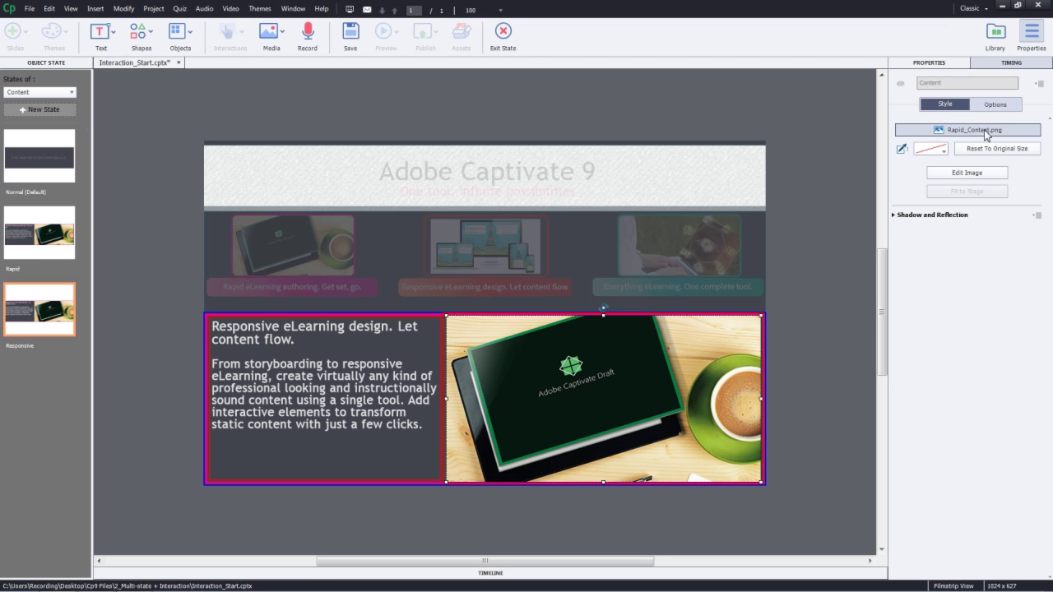
Step: Swap the state's picture for Reponsive_Content.png from the library
left_click(986, 134)
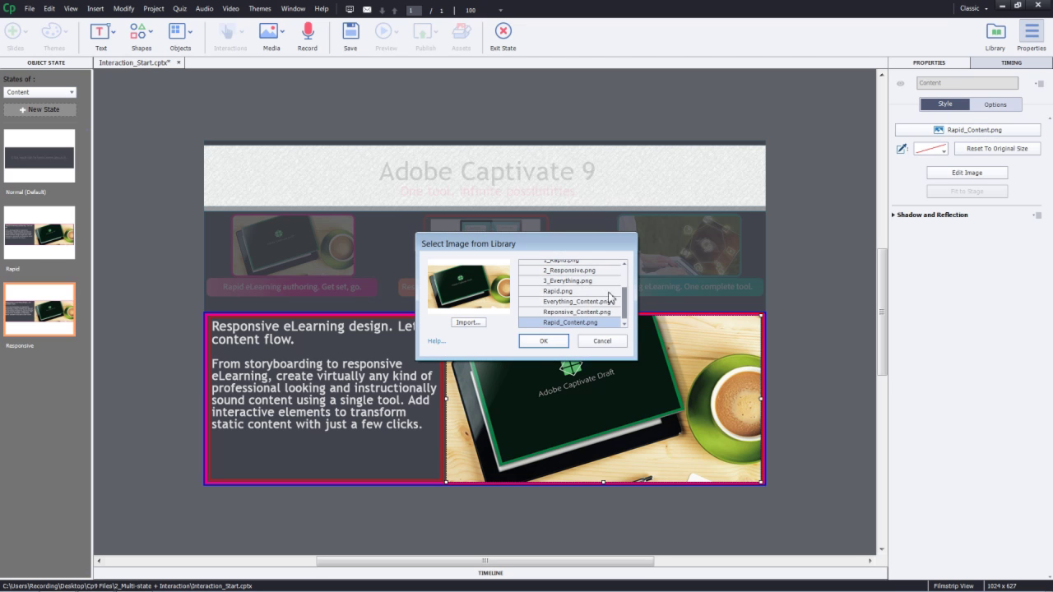
mouse_move(618, 302)
left_mouse_down()
mouse_move(622, 277)
mouse_move(623, 297)
left_mouse_up()
left_click(561, 314)
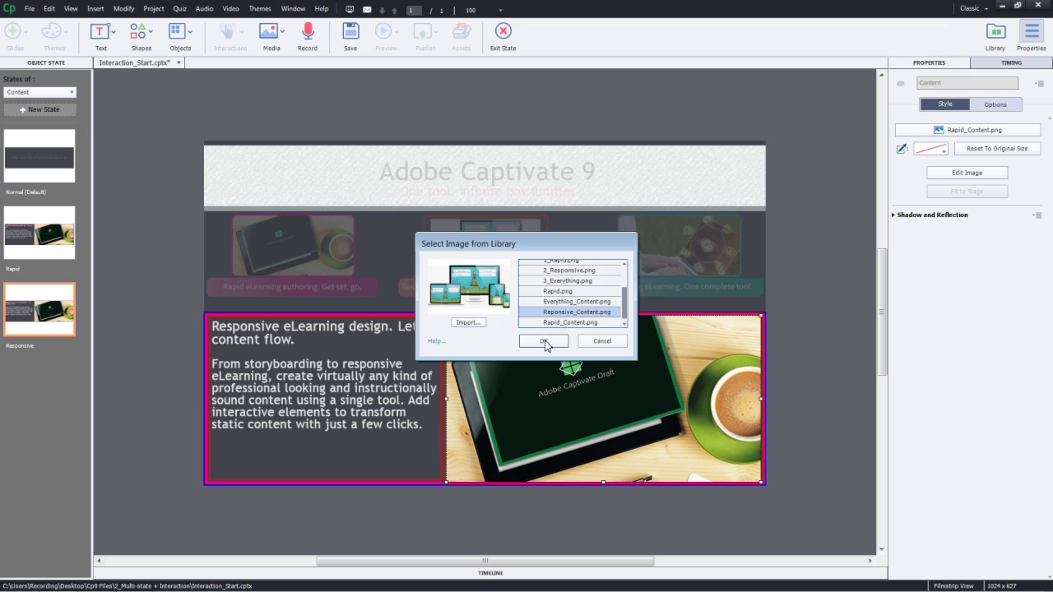
left_click(544, 341)
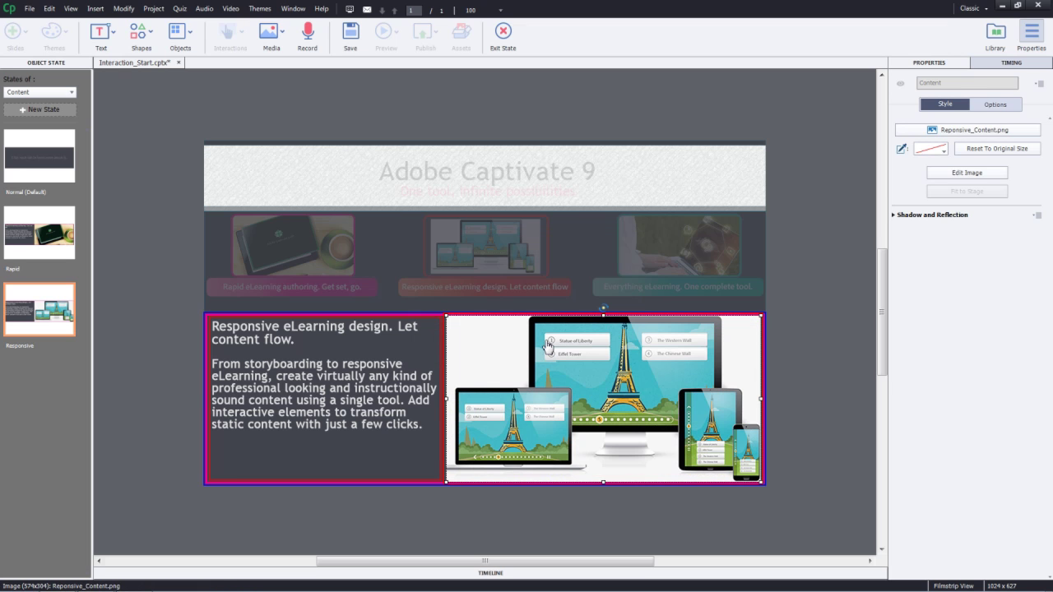
Step: Set the Responsive state's Content container border colour to red
left_click(425, 312)
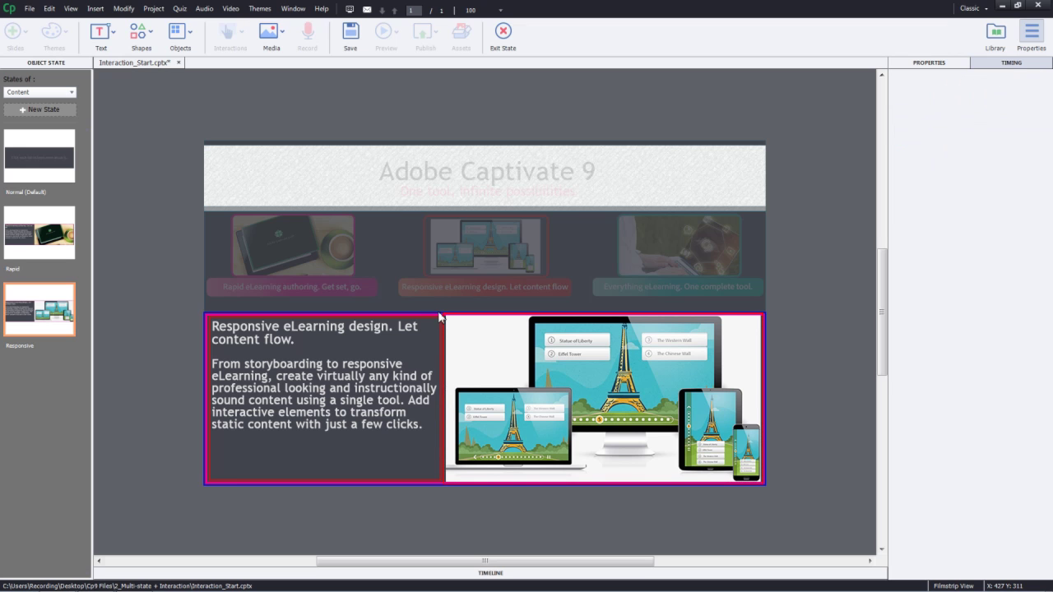
left_click(441, 484)
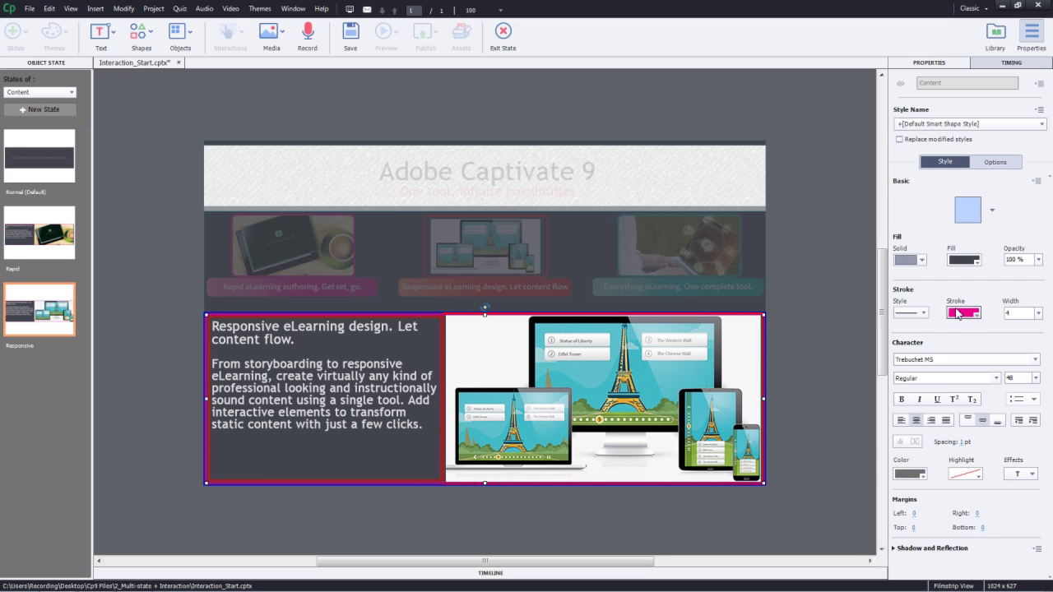
left_click(979, 317)
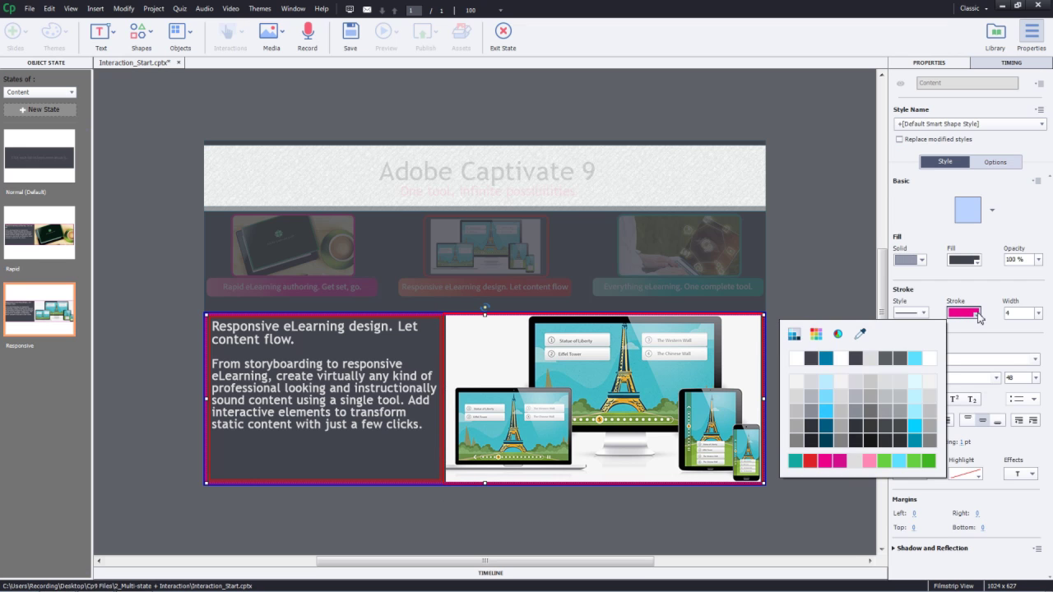
left_click(812, 459)
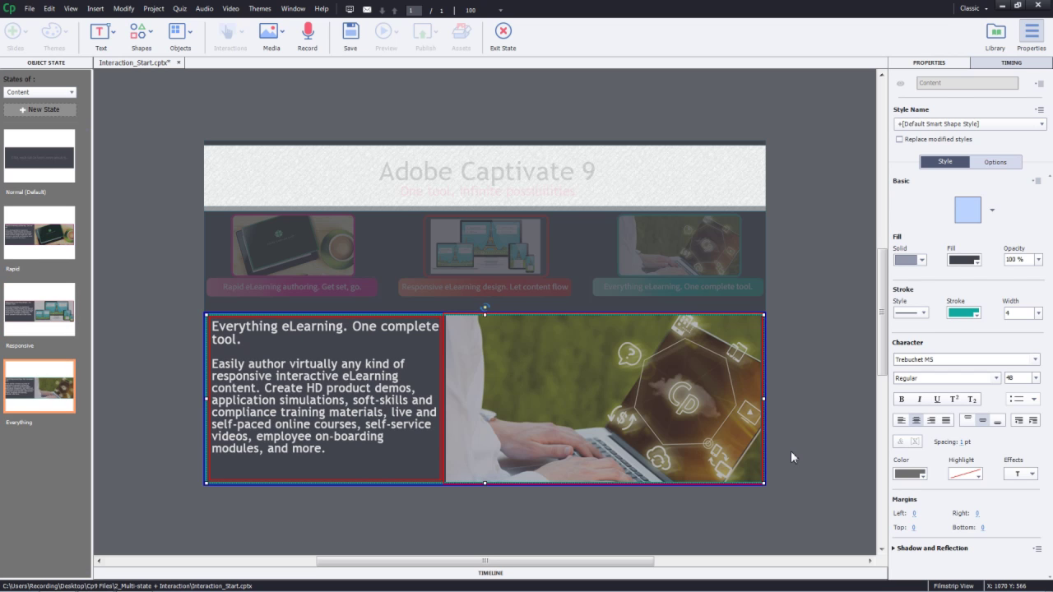
Step: Exit state editing and set the Rapid tab's On Success action to Change State of Content to Rapid
left_click(504, 33)
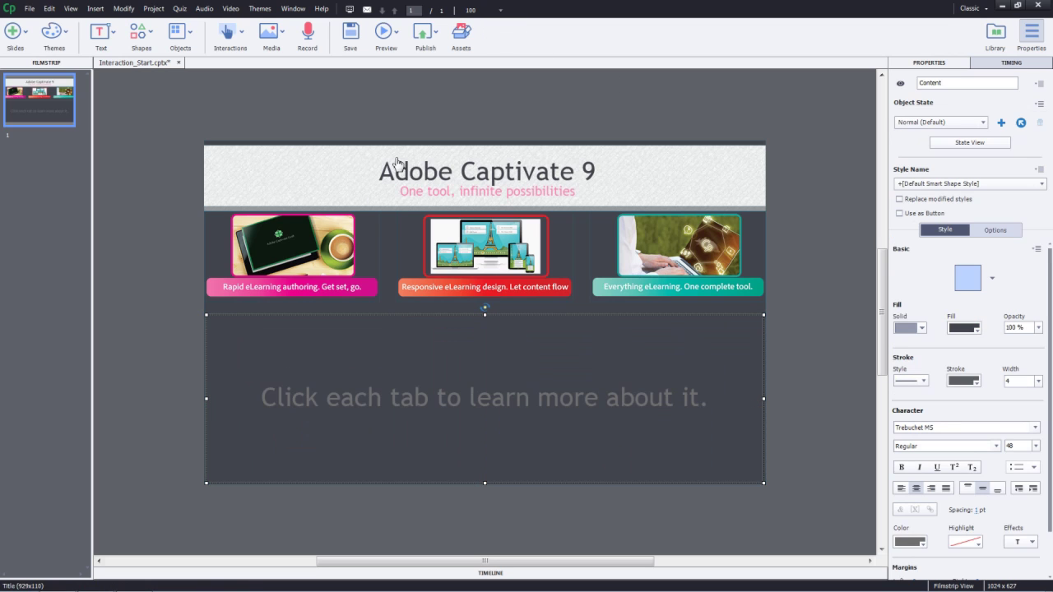
left_click(316, 252)
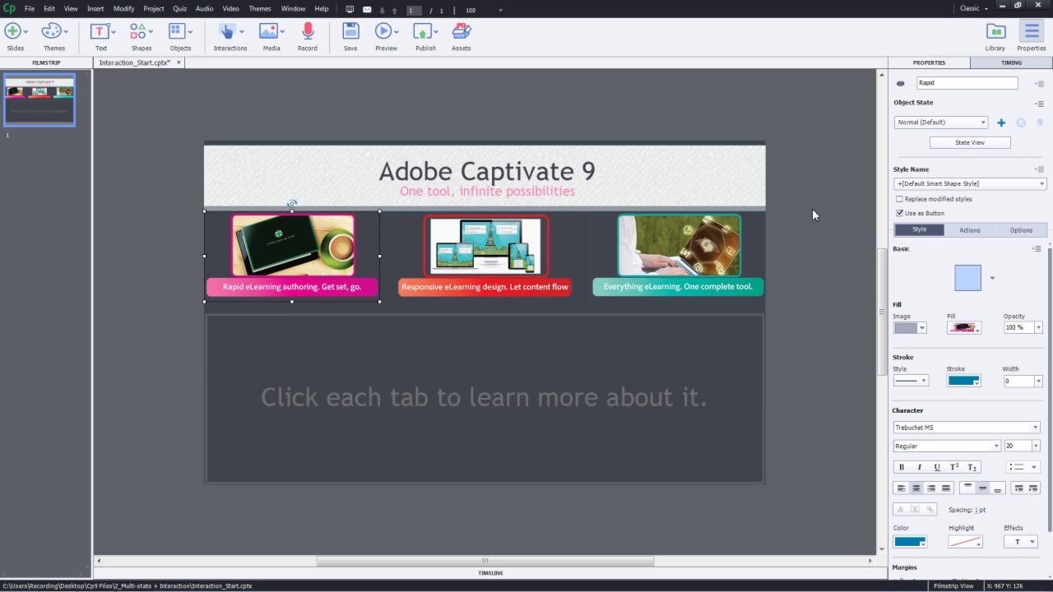
left_click(968, 231)
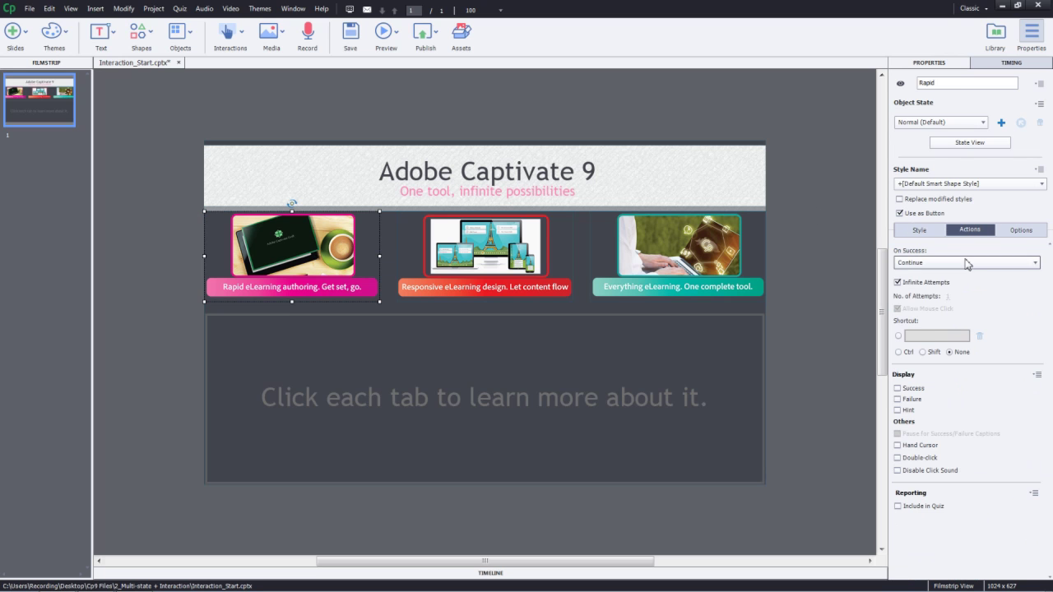
left_click(1033, 263)
left_click_drag(1037, 339, 1038, 418)
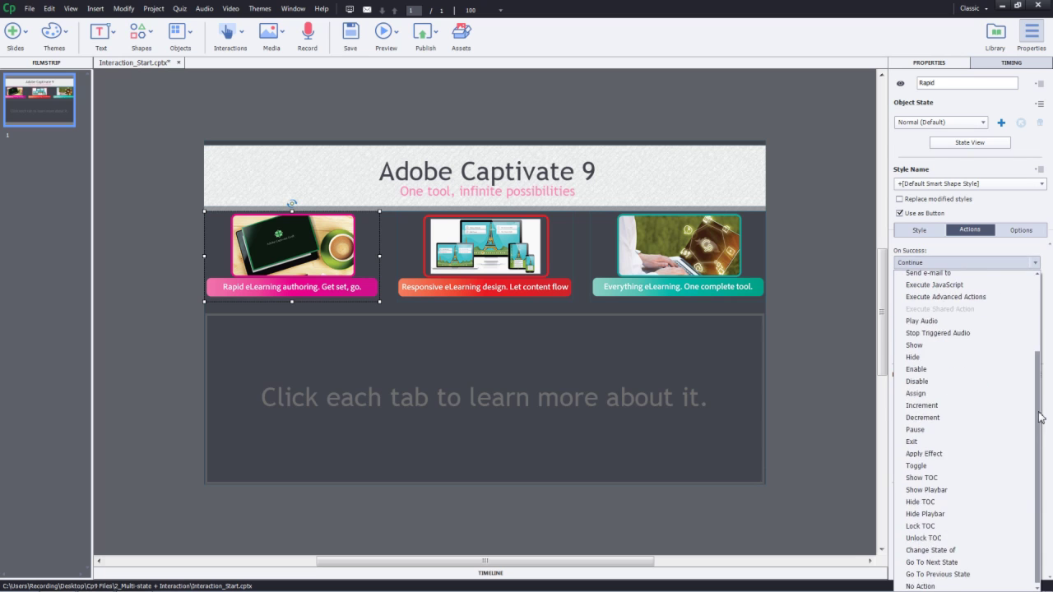
left_click(929, 554)
left_click(935, 302)
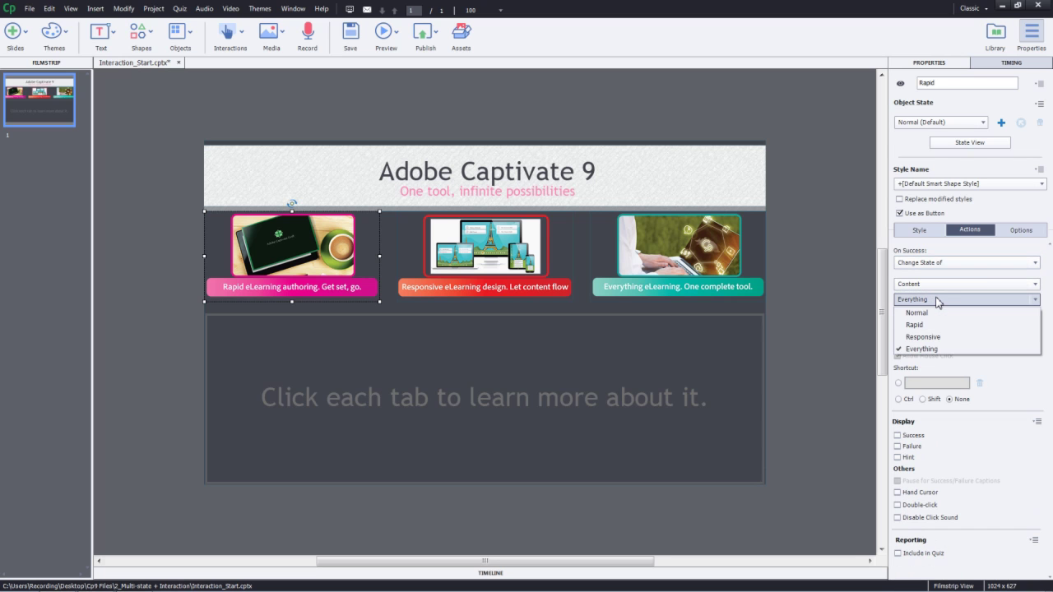
left_click(933, 322)
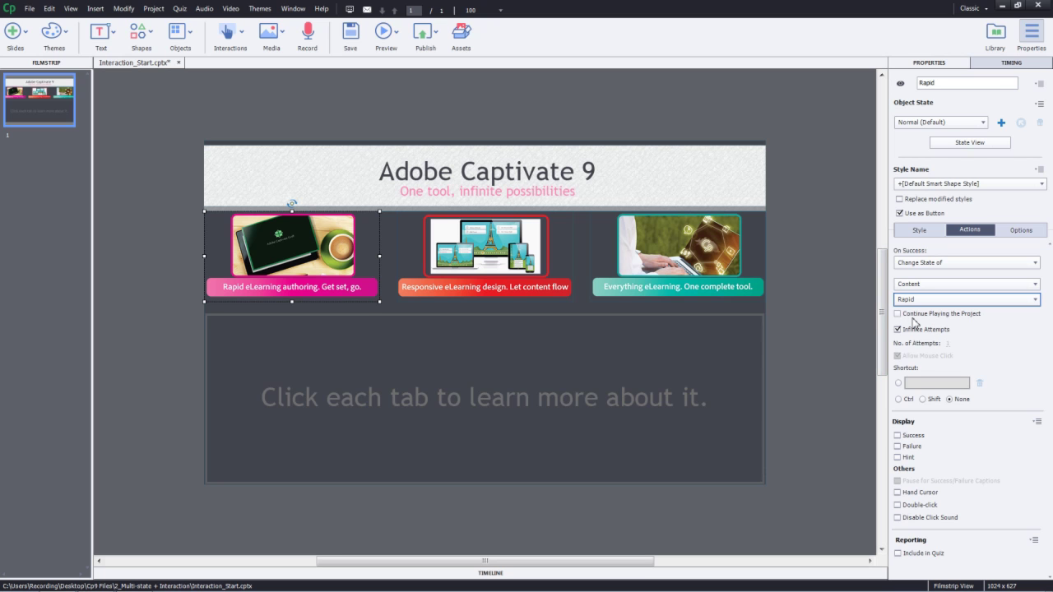
left_click(536, 258)
Step: Set the Responsive tab's On Success action to change Content to its Responsive state
left_click(952, 263)
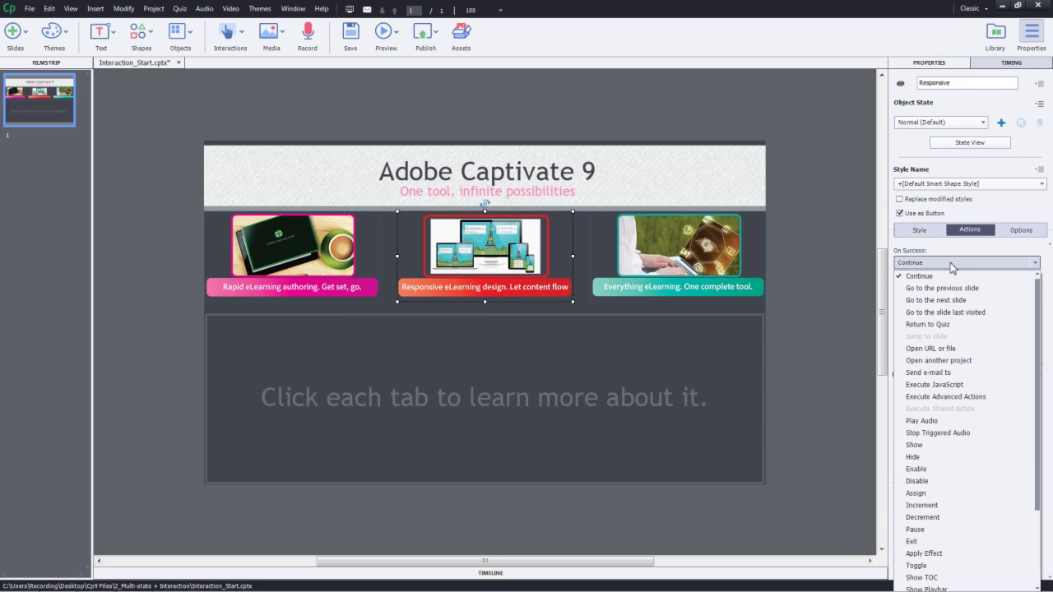
scroll(962, 493, "down", 5)
left_click(946, 534)
left_click(946, 299)
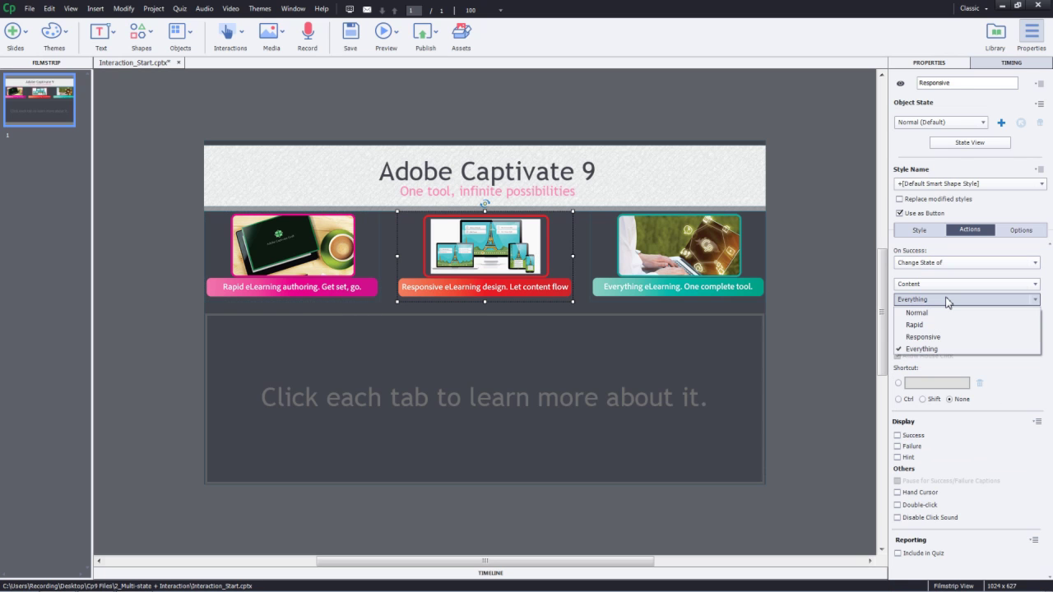
left_click(923, 337)
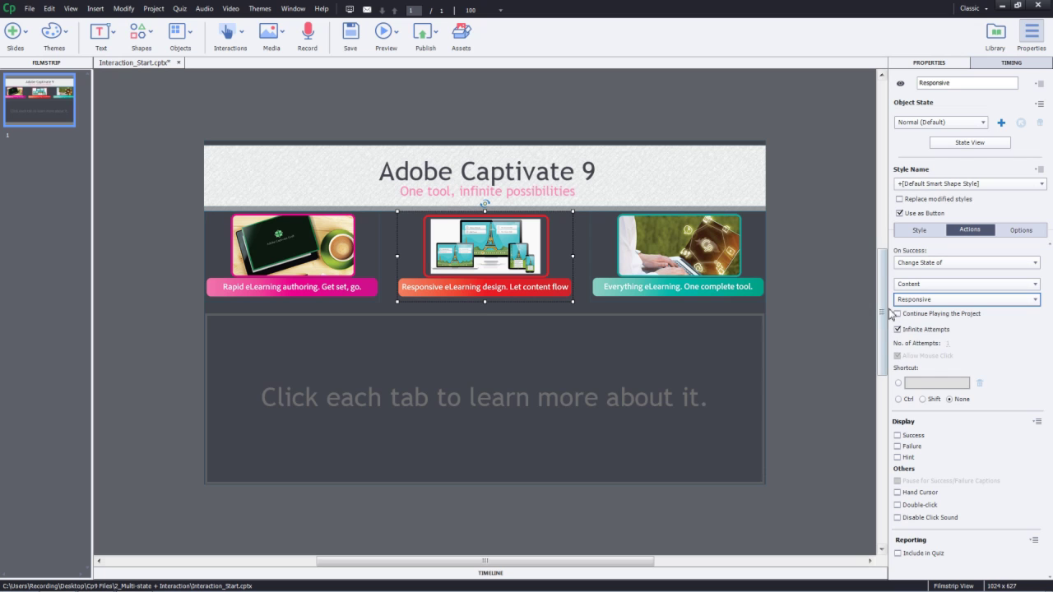
Step: Set the Everything tab's On Success action to Change State of the Content shape
left_click(683, 264)
left_click(1012, 262)
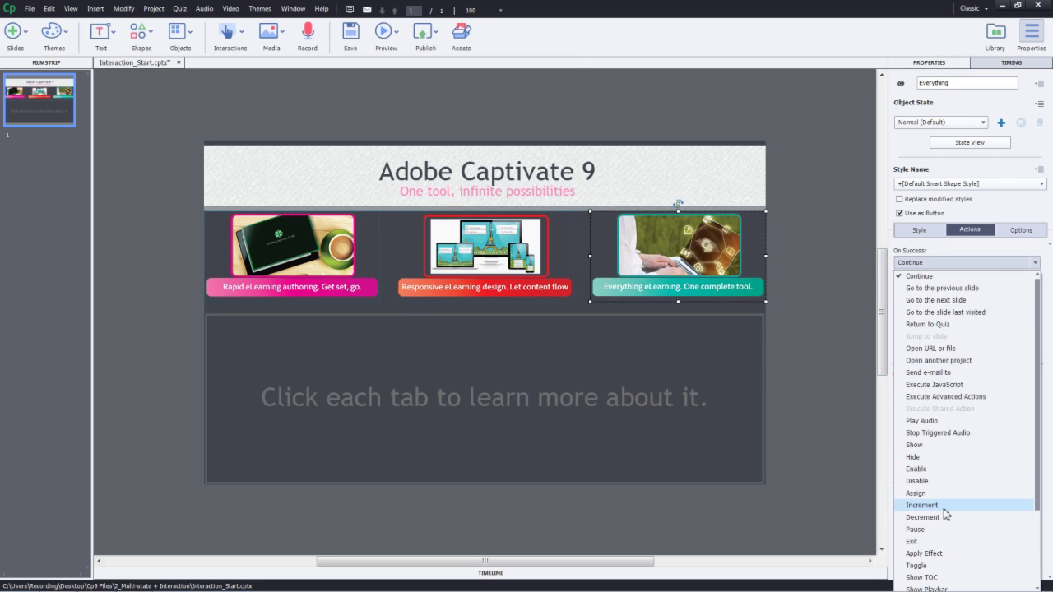
left_click_drag(1036, 500, 1044, 541)
scroll(1011, 551, "down", 2)
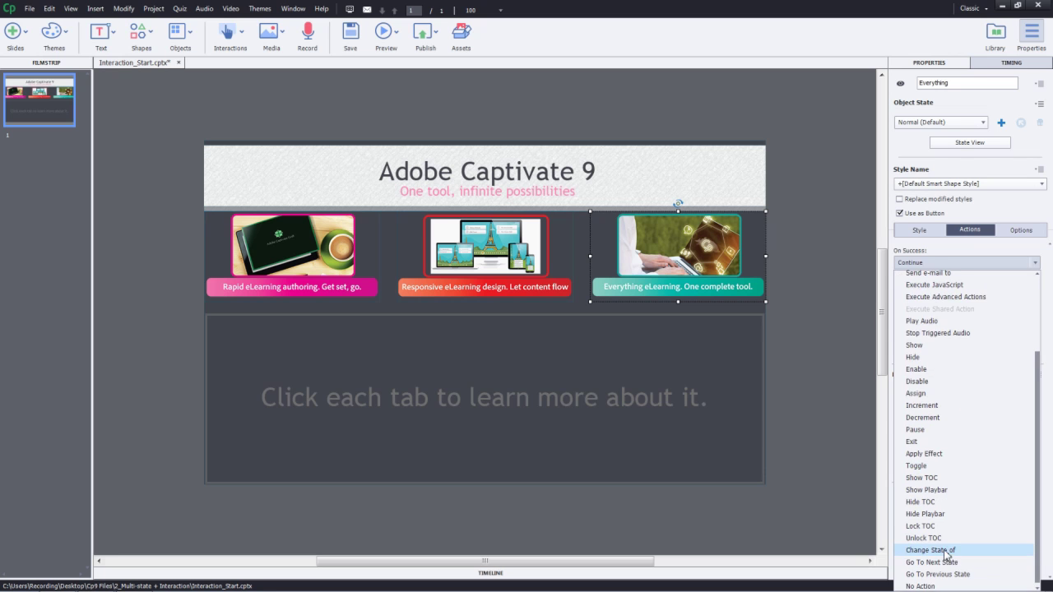
left_click(954, 541)
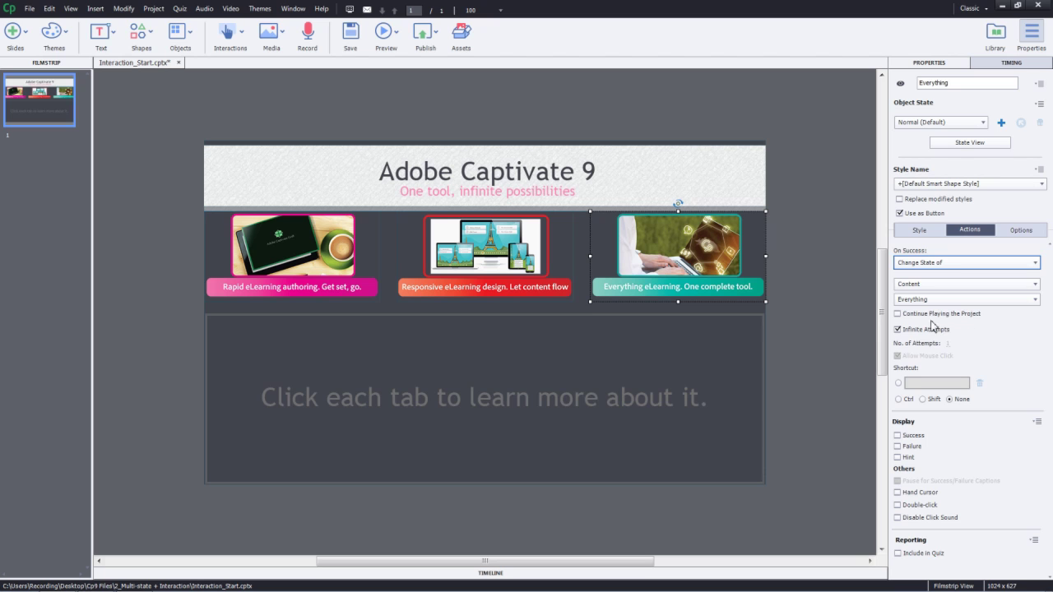
Step: Preview the project and click the Rapid and Everything tabs to check the content changes
left_click(390, 34)
left_click(407, 88)
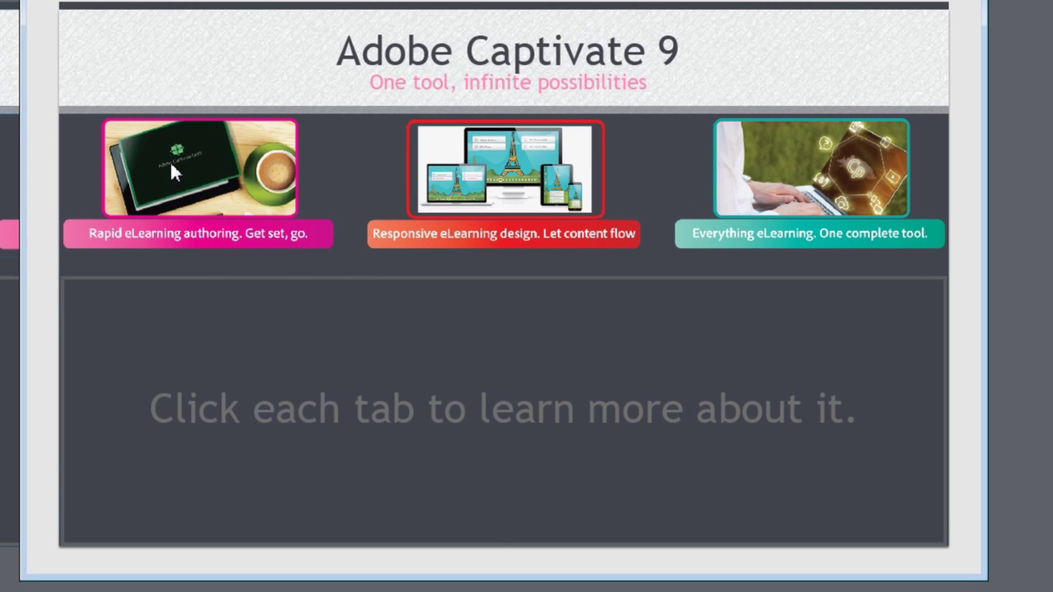
left_click(170, 164)
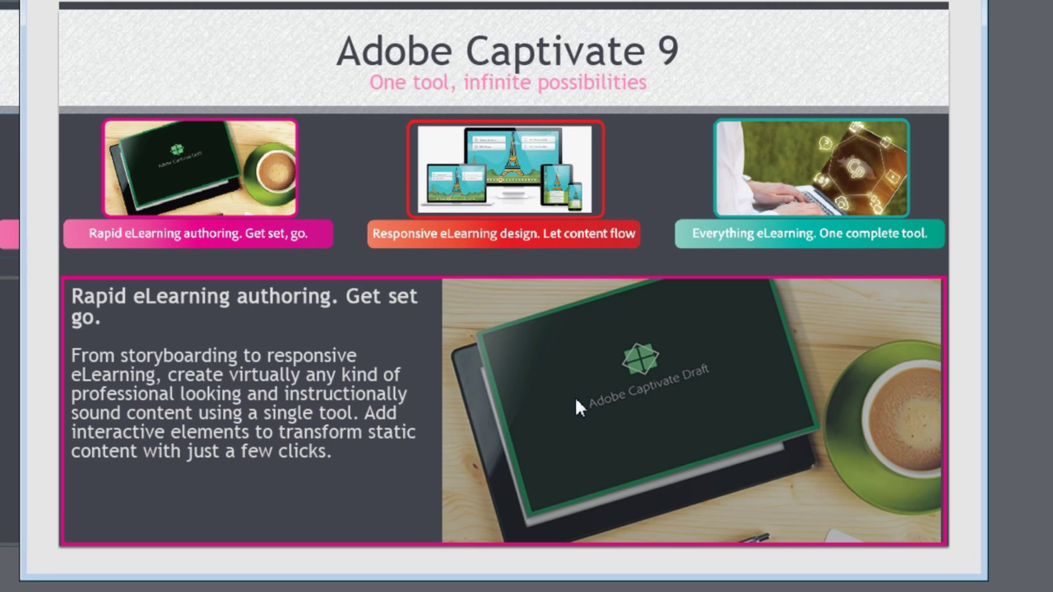
left_click(790, 161)
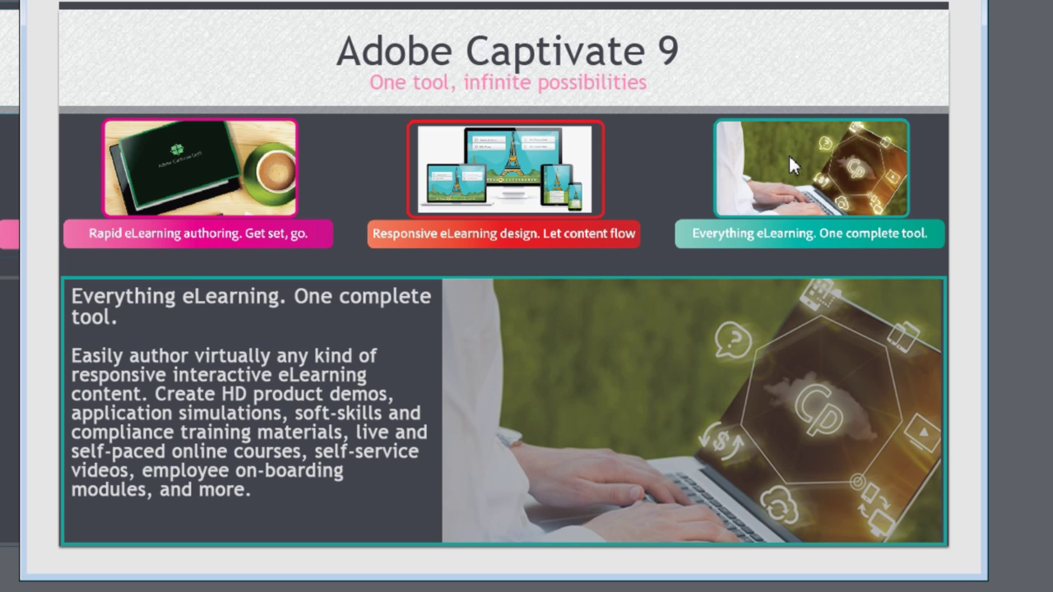